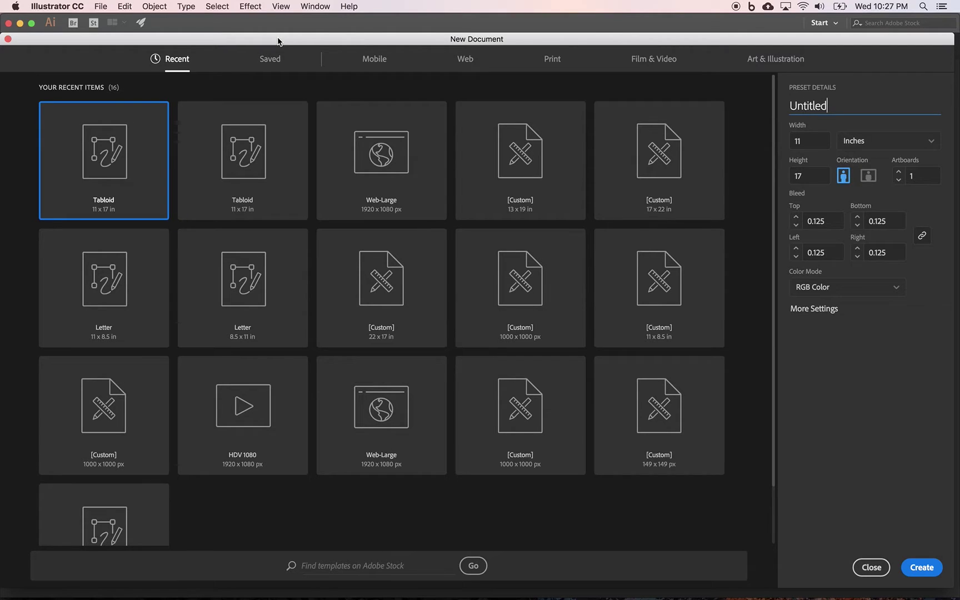
# - Create a portrait Art & Illustration document 11 inches wide and 17 inches high with a 0.125-inch bleed on all sides
pyautogui.click(774, 61)
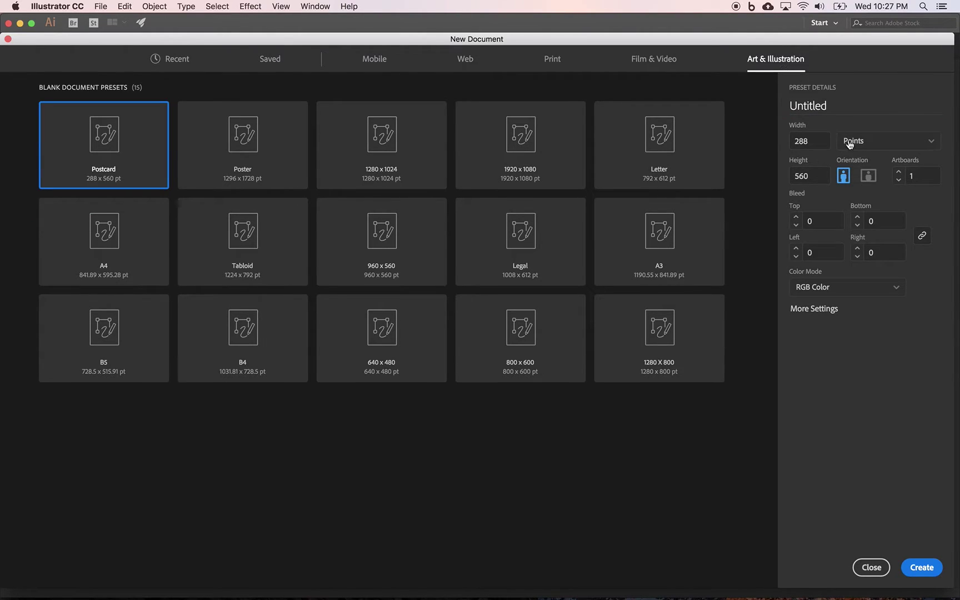
pyautogui.click(884, 146)
pyautogui.click(858, 200)
pyautogui.doubleClick(806, 141)
pyautogui.write('11')
pyautogui.doubleClick(812, 175)
pyautogui.write('17')
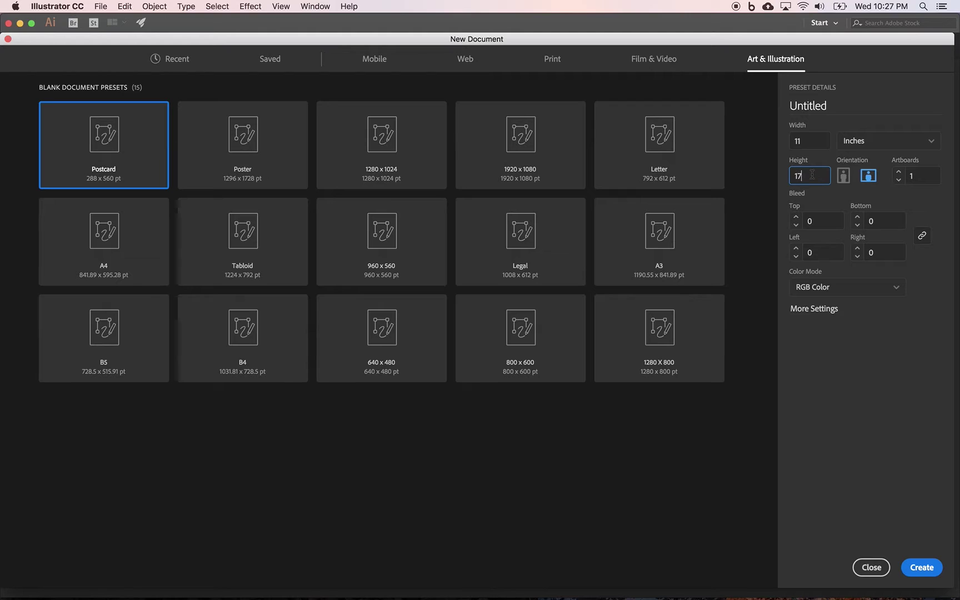
pyautogui.hotkey('shift', 'Tab')
pyautogui.click(795, 217)
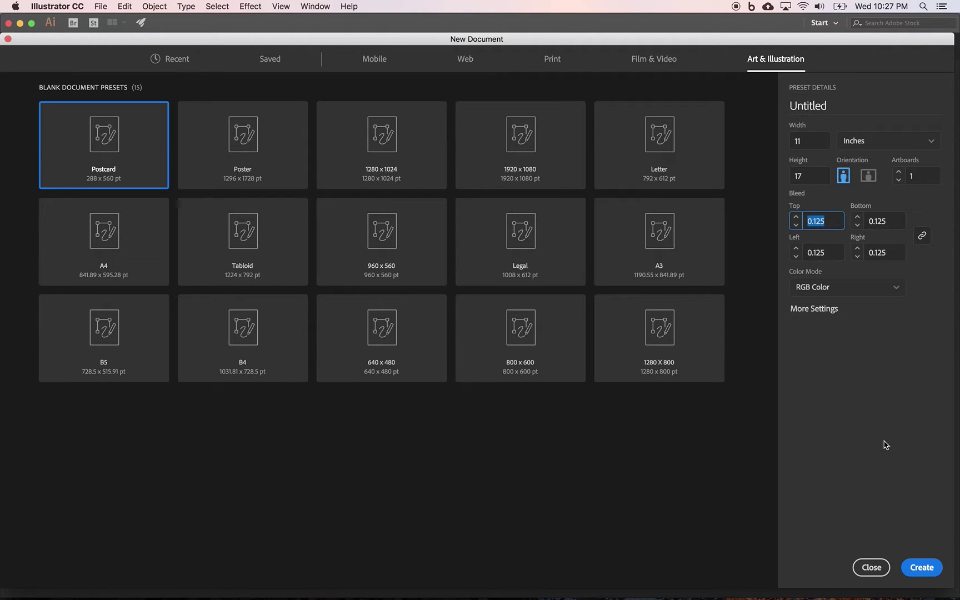
pyautogui.click(923, 567)
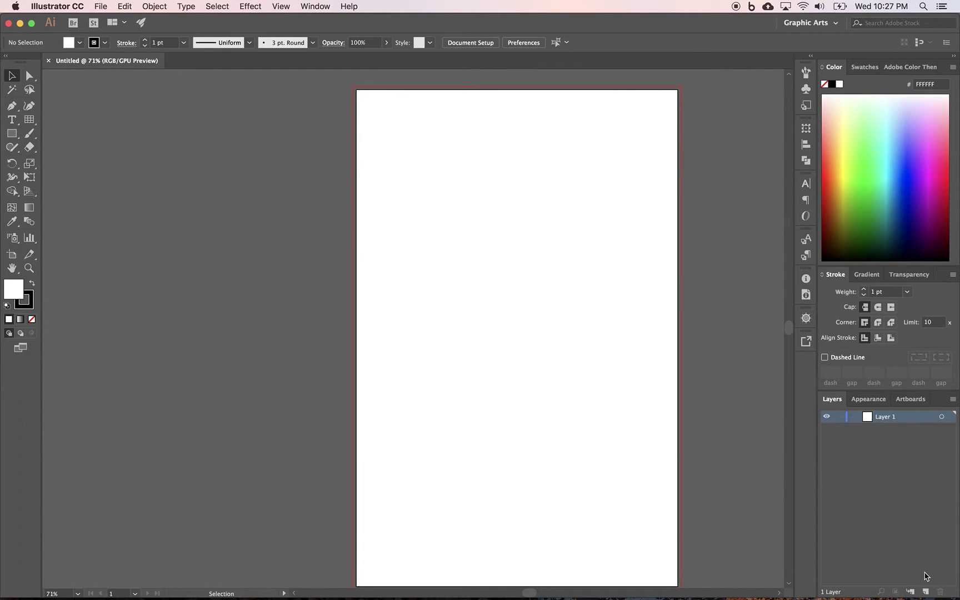
# - Show the rulers and fit the whole artboard in the window
pyautogui.press('super+o')
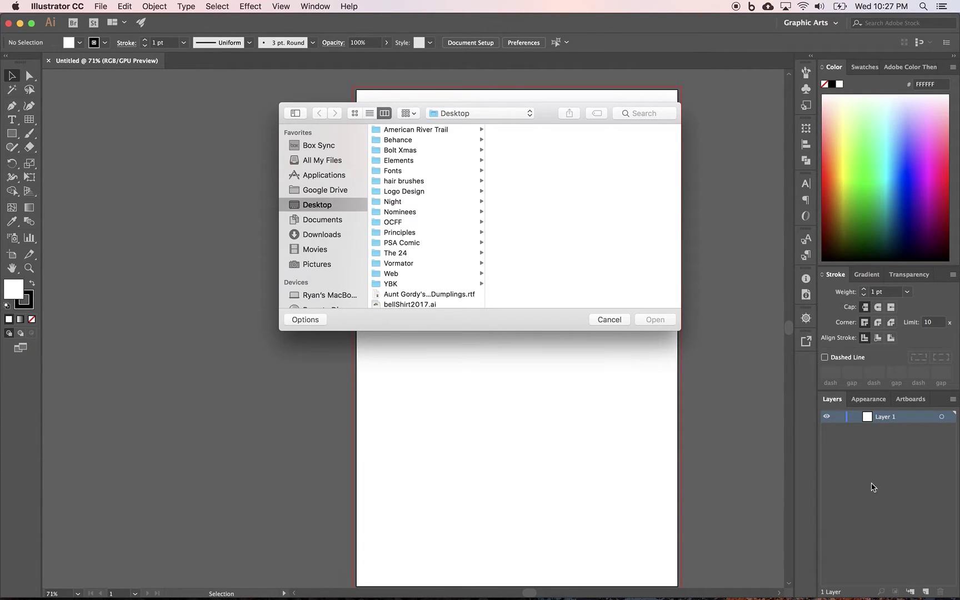
pyautogui.click(608, 319)
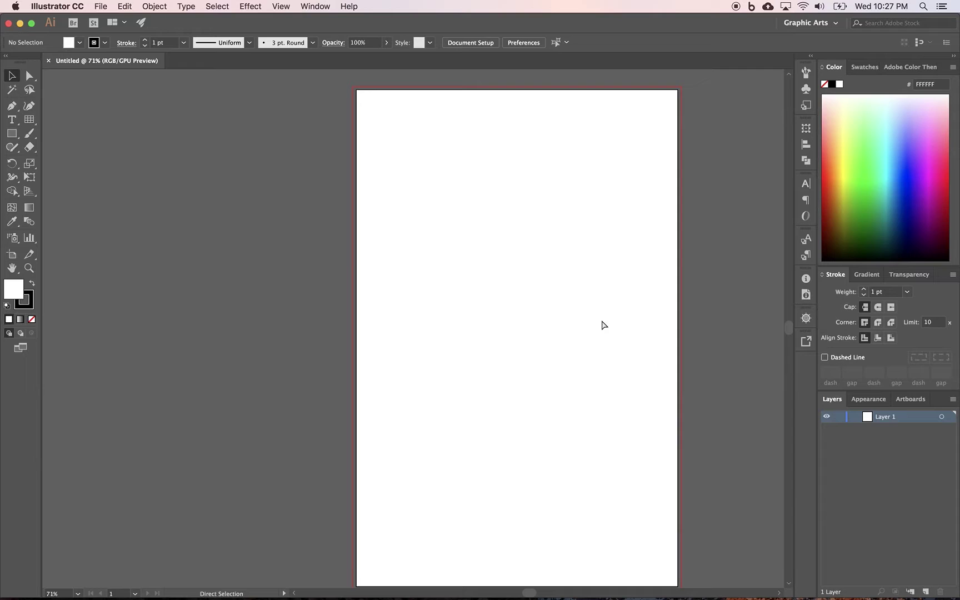
pyautogui.press('super+0')
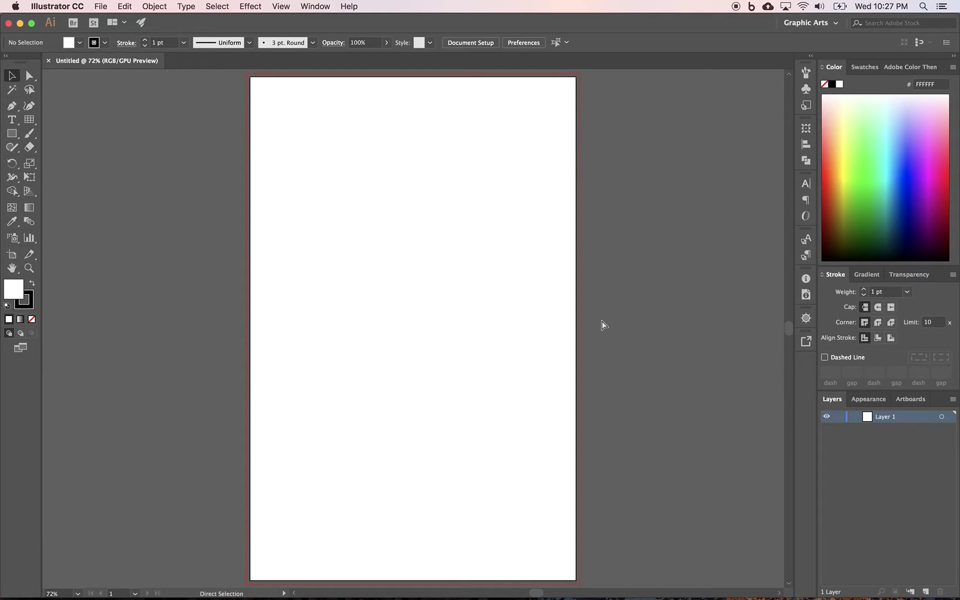
pyautogui.press('super+r')
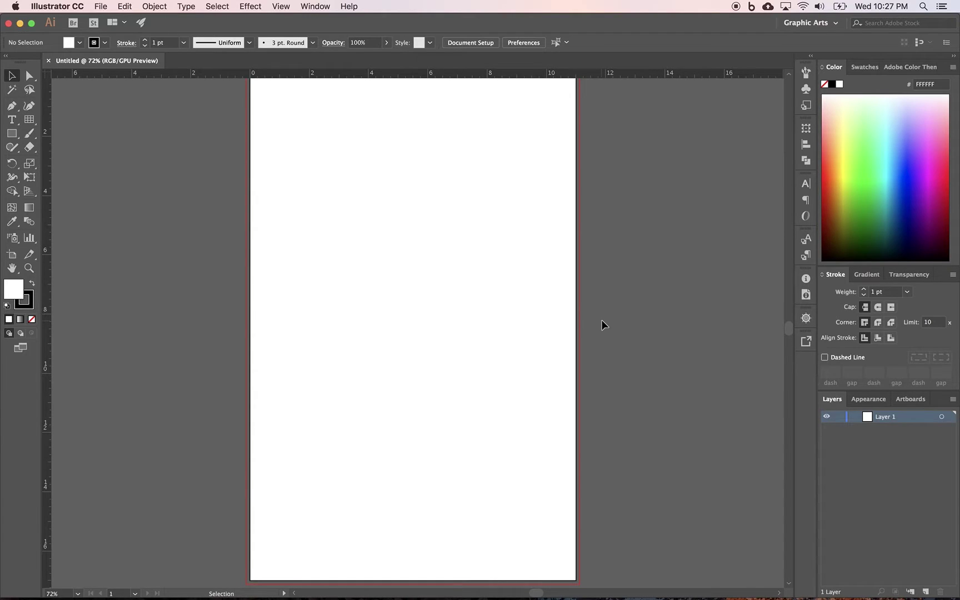
pyautogui.press('a')
pyautogui.press('super+0')
pyautogui.press('v')
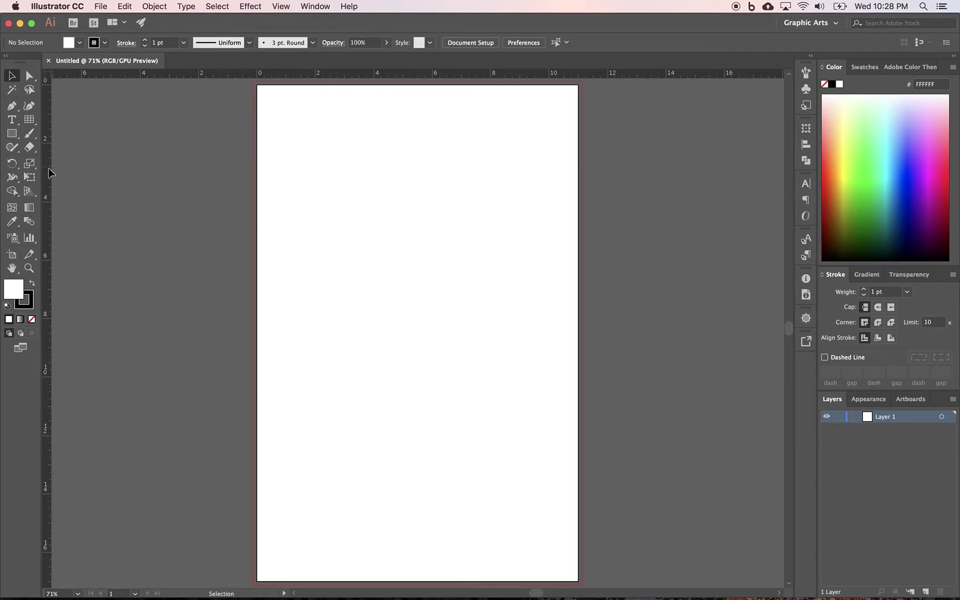
# - Place margin guides about 0.5 inch inside all four edges of the artboard
pyautogui.moveTo(48, 173); pyautogui.dragTo(273, 120)
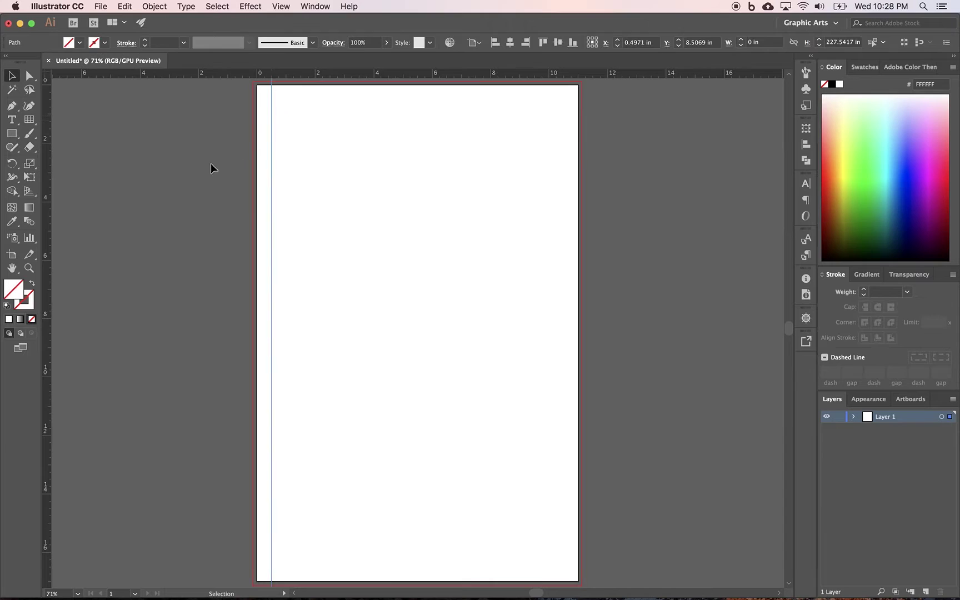
pyautogui.moveTo(48, 170); pyautogui.dragTo(564, 148)
pyautogui.click(564, 147)
pyautogui.moveTo(538, 75); pyautogui.dragTo(461, 567)
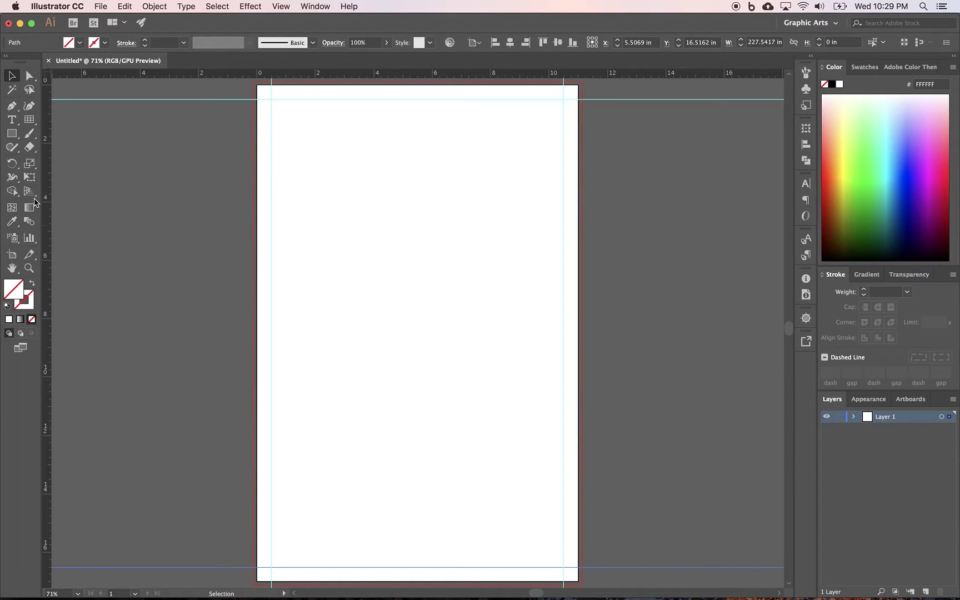
# - Draw a rectangle about 10 by 16 inches with default fill and stroke, filling the area inside the margin guides
pyautogui.click(12, 134)
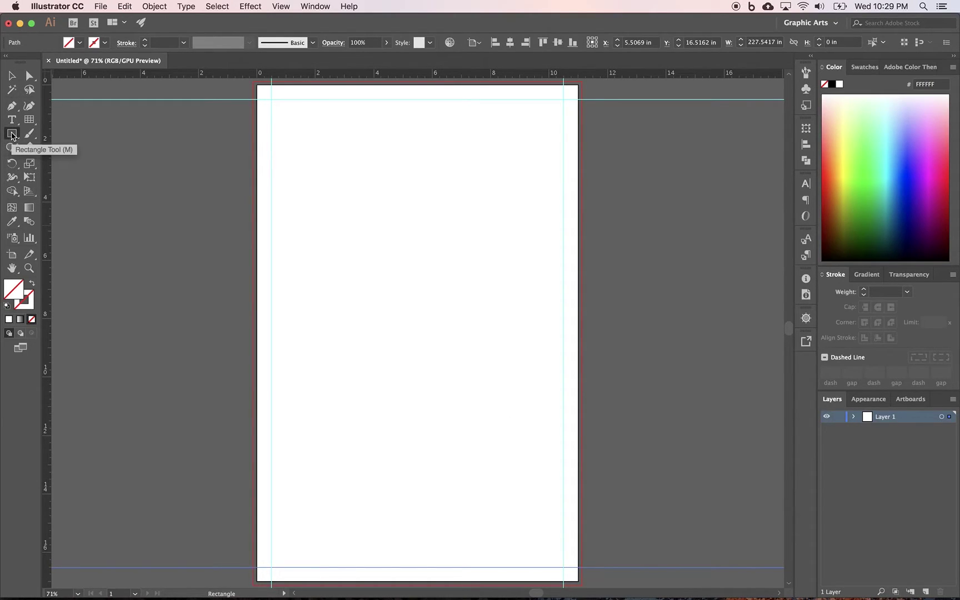
pyautogui.press('d')
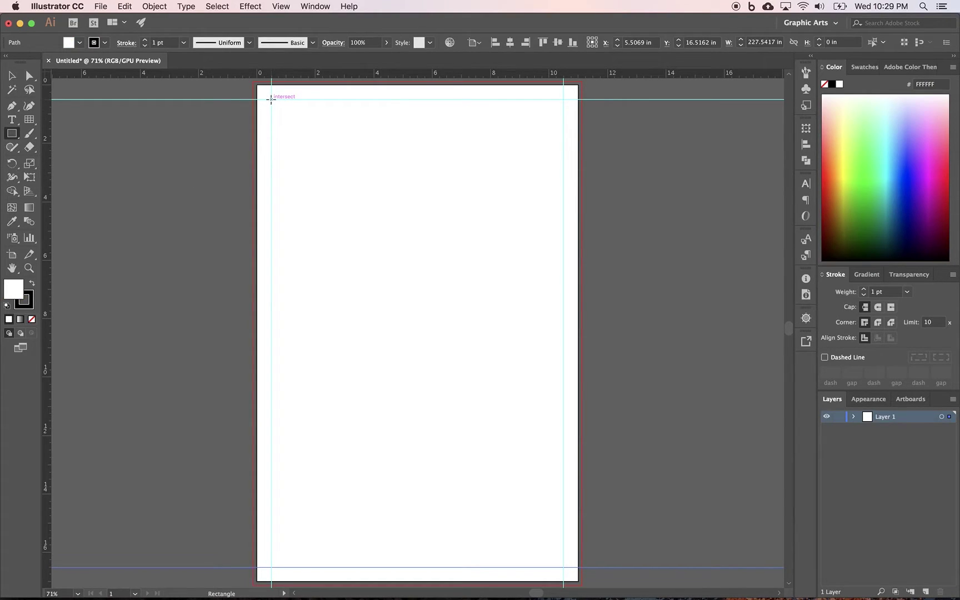
pyautogui.moveTo(271, 99); pyautogui.dragTo(563, 567)
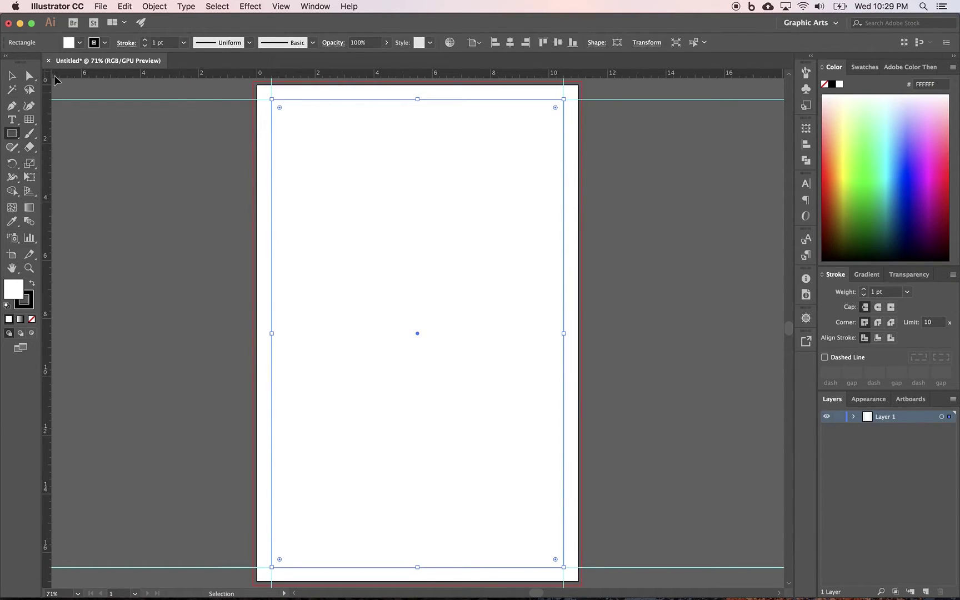
pyautogui.click(12, 76)
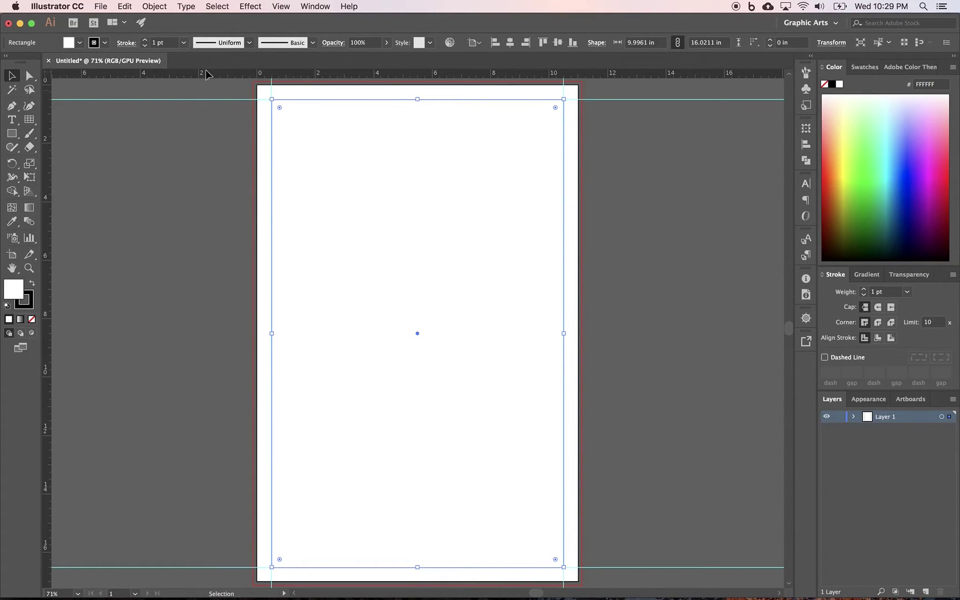
# - Start Split Into Grid on the rectangle with 3 columns and a 0.125-inch column gutter
pyautogui.click(155, 7)
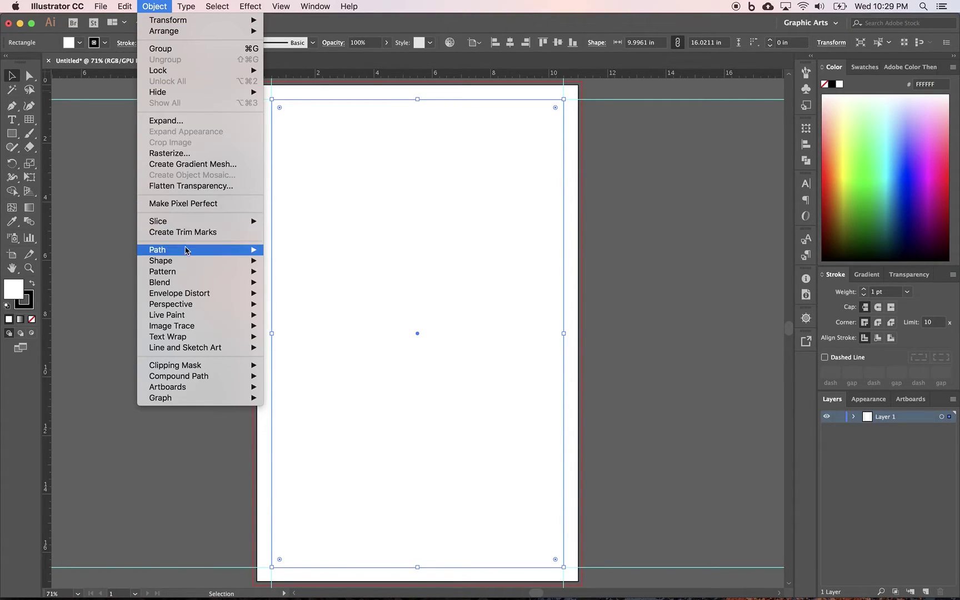
pyautogui.moveTo(186, 255)
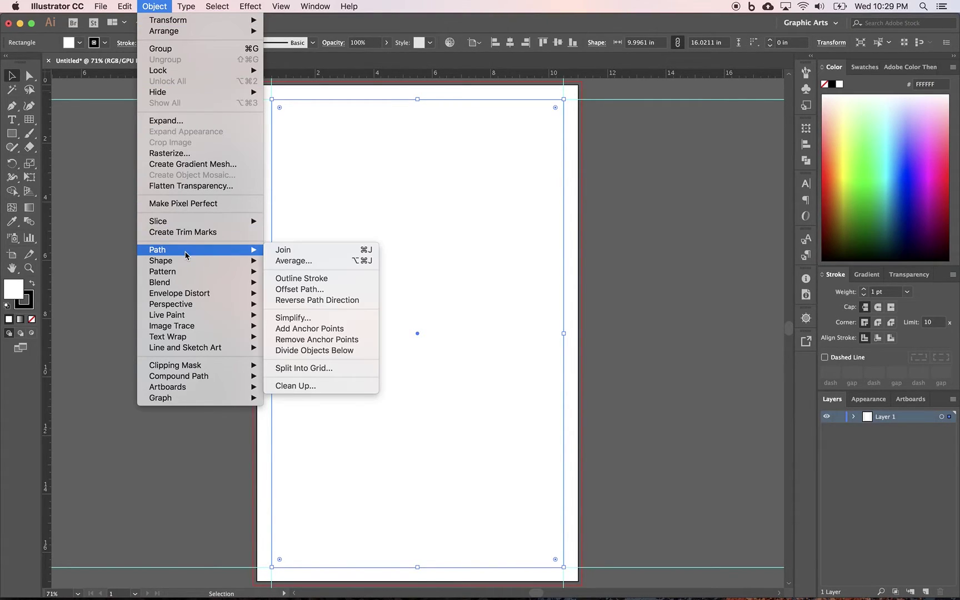
pyautogui.click(318, 368)
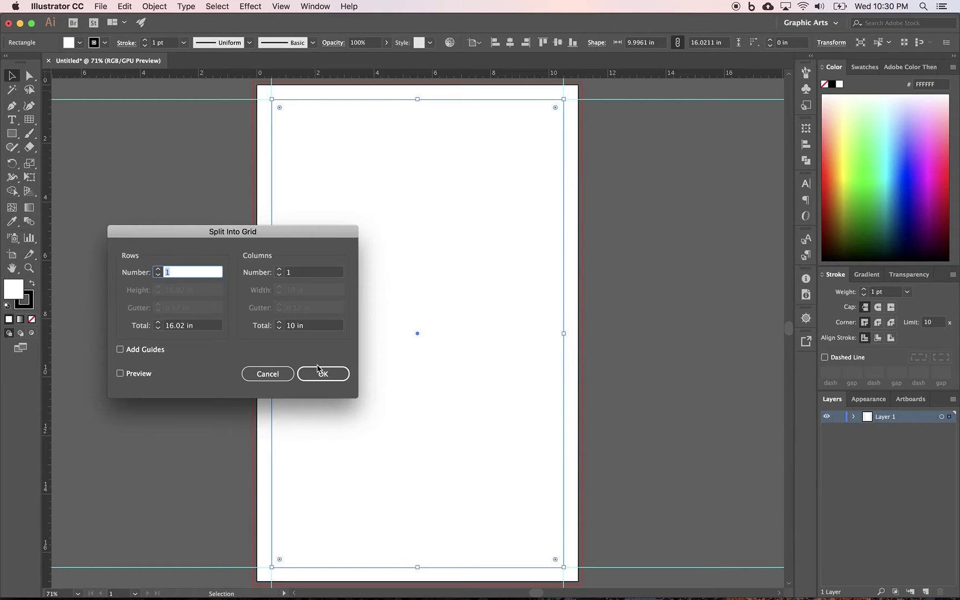
pyautogui.click(279, 270)
pyautogui.click(279, 270)
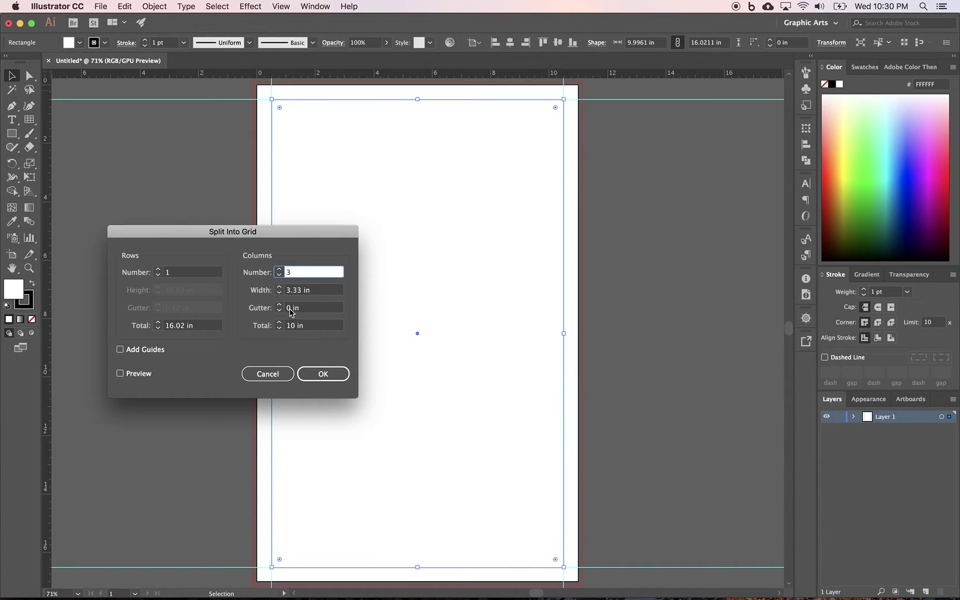
pyautogui.doubleClick(285, 308)
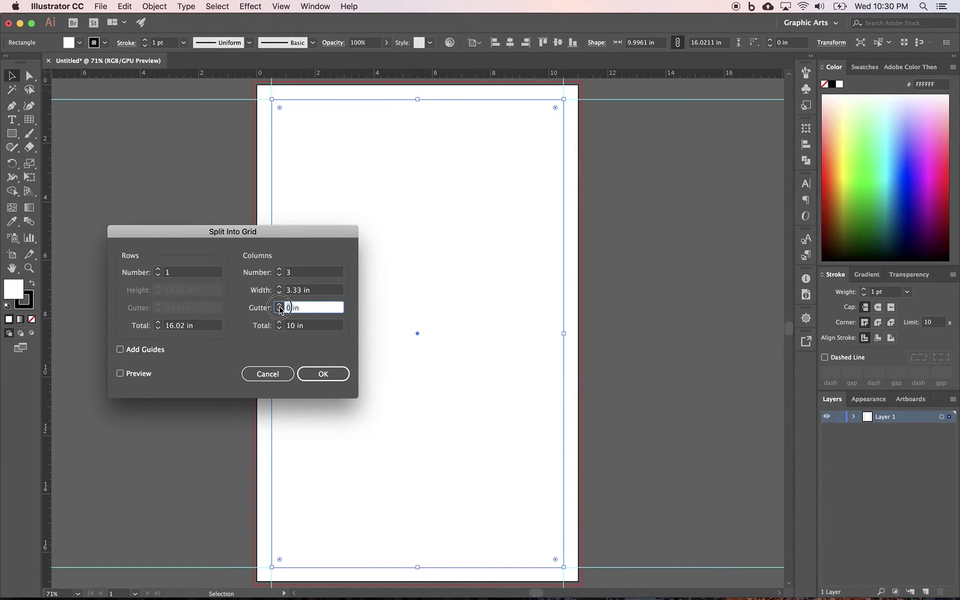
pyautogui.write('.125')
# - Set the grid to 5 rows with a 0.13-inch row gutter and apply the split
pyautogui.click(157, 269)
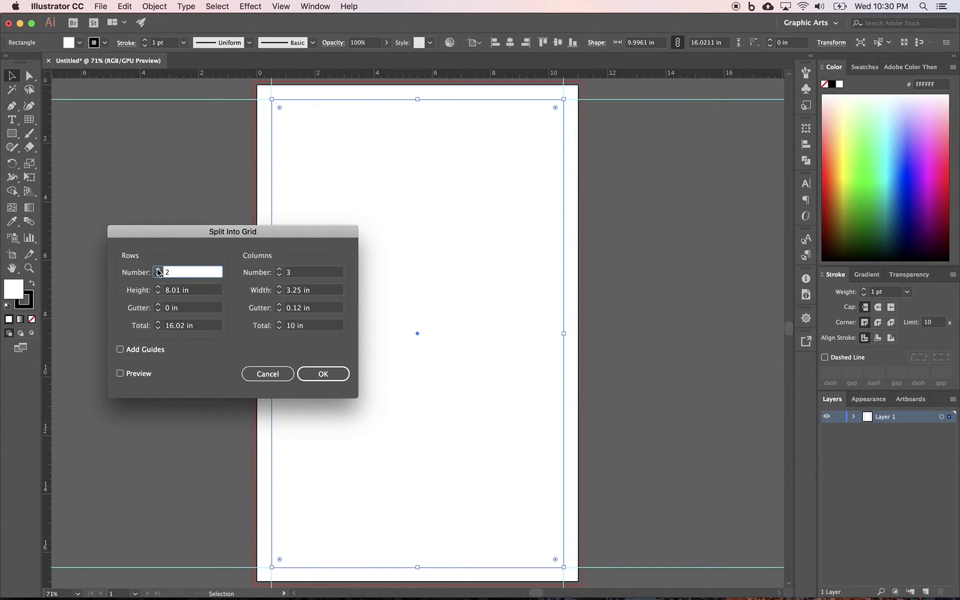
pyautogui.click(158, 270)
pyautogui.doubleClick(159, 270)
pyautogui.doubleClick(167, 308)
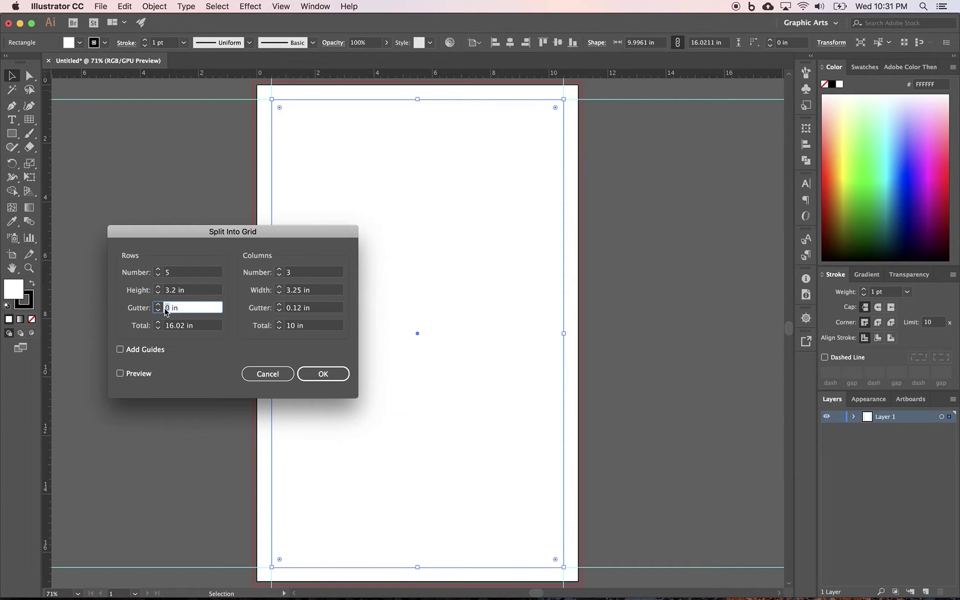
pyautogui.write('.13')
pyautogui.press('Tab')
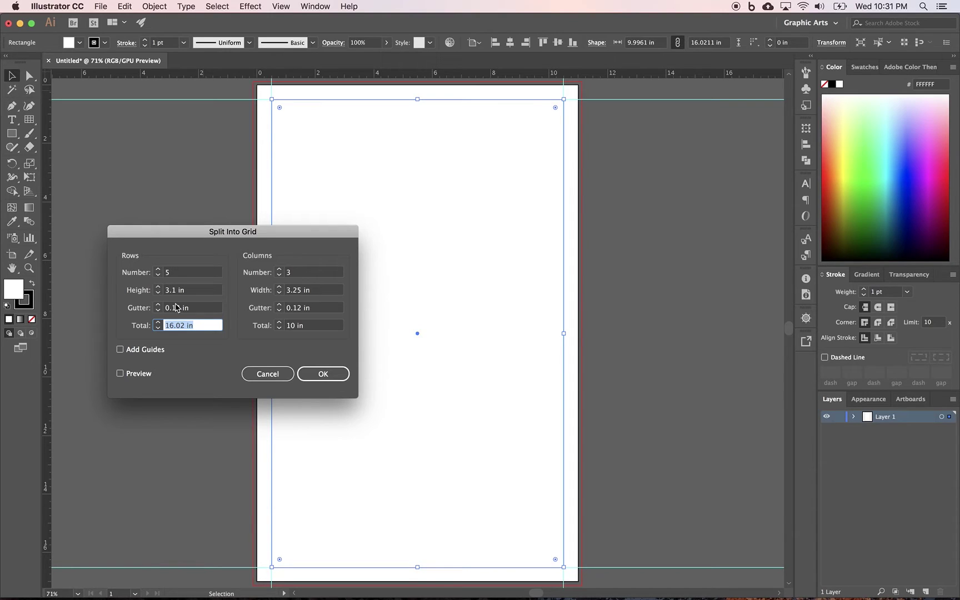
pyautogui.click(321, 373)
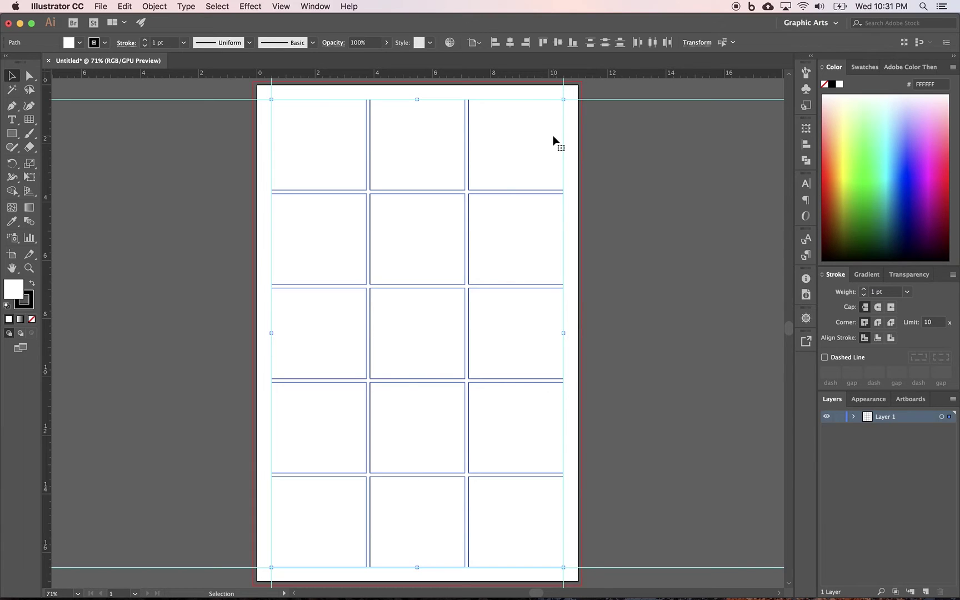
# - Convert the grid rectangles into guides and deselect them
pyautogui.click(281, 7)
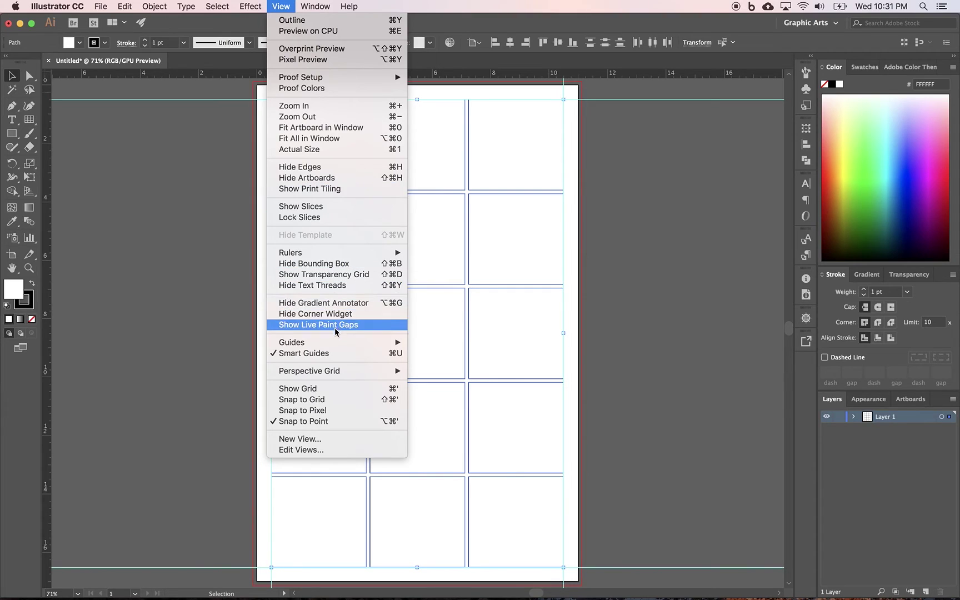
pyautogui.moveTo(338, 344)
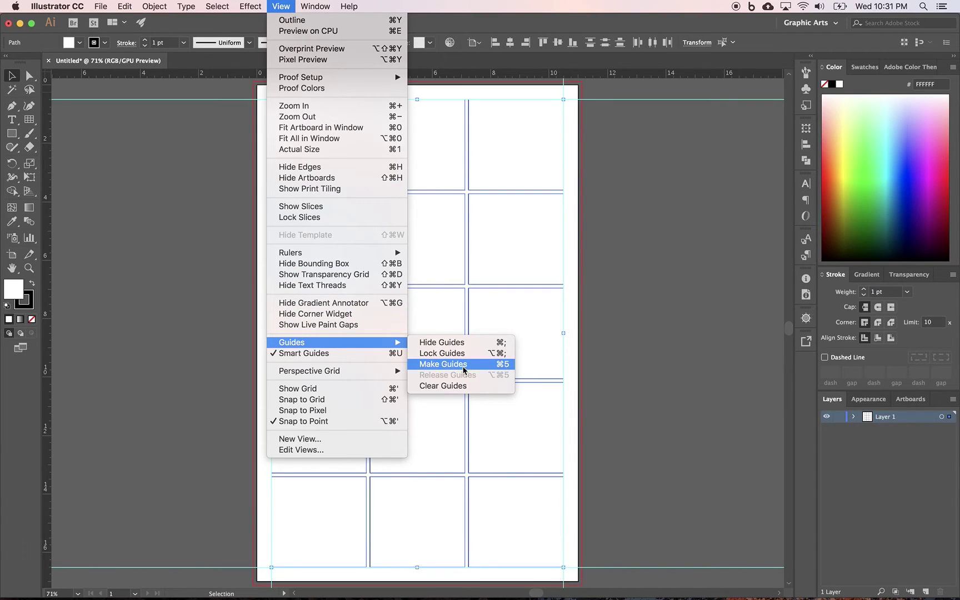
pyautogui.click(503, 364)
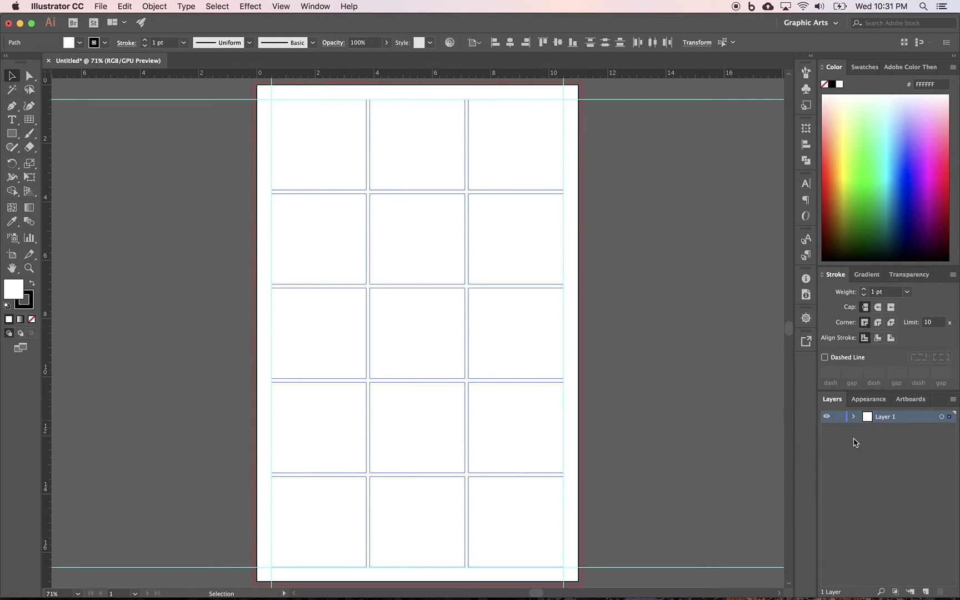
pyautogui.click(687, 396)
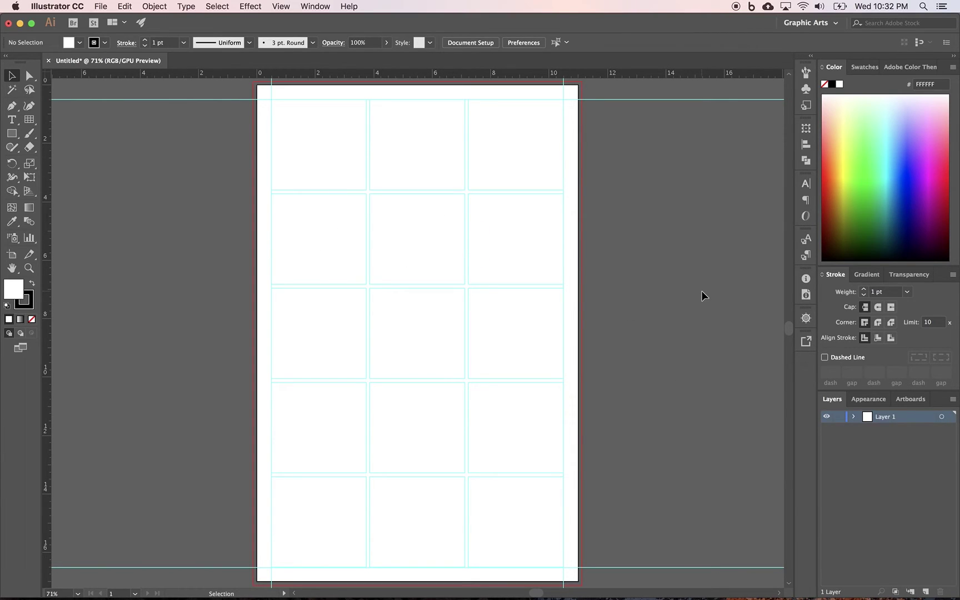
# - Rename Layer 1 as Grid and lock it
pyautogui.doubleClick(887, 421)
pyautogui.write('Grid')
pyautogui.click(881, 442)
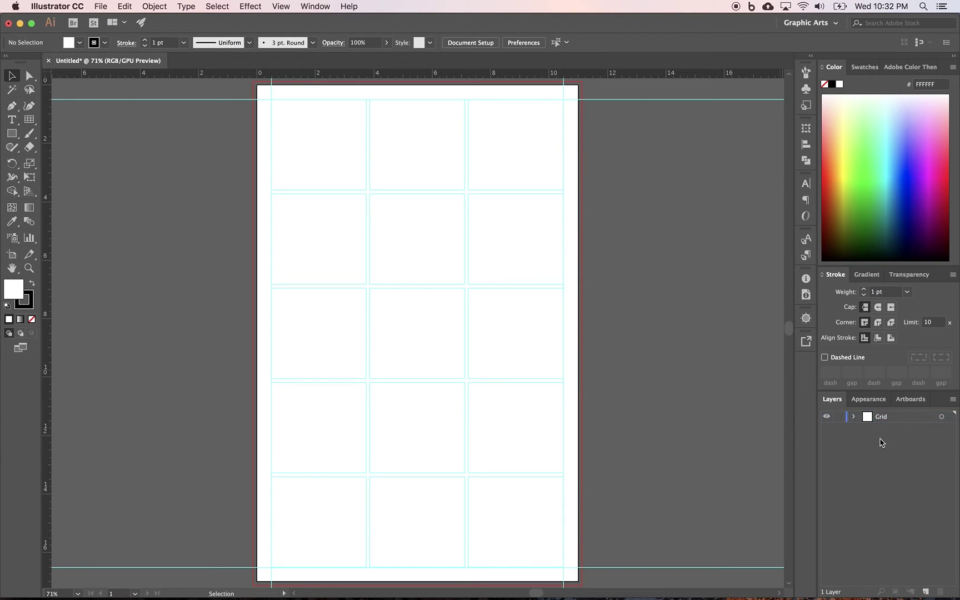
pyautogui.click(839, 417)
# - Hide and show the Grid layer several times to check its guides, leaving it visible
pyautogui.click(827, 418)
pyautogui.click(826, 418)
pyautogui.click(826, 418)
pyautogui.click(827, 418)
pyautogui.click(827, 418)
pyautogui.click(827, 417)
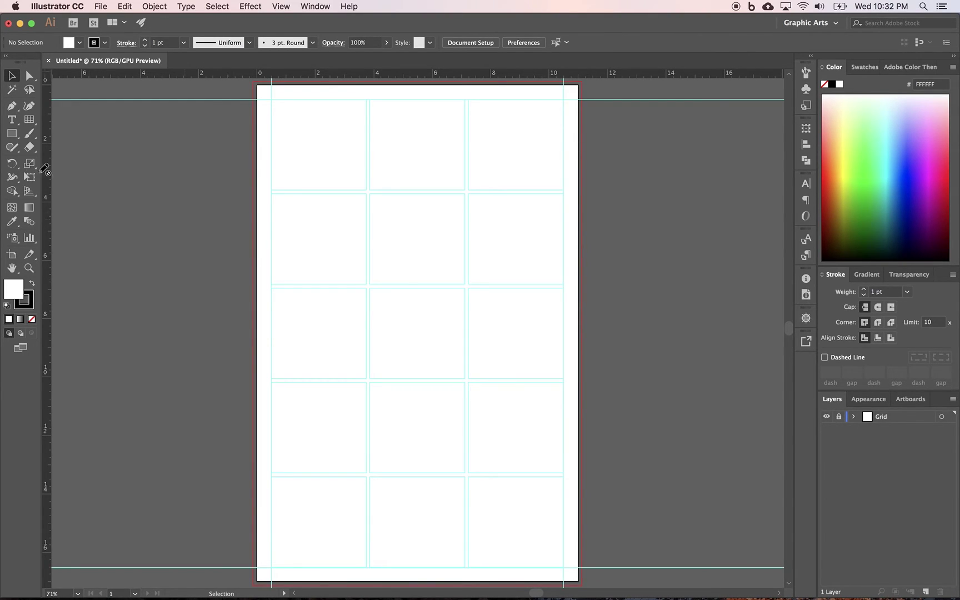
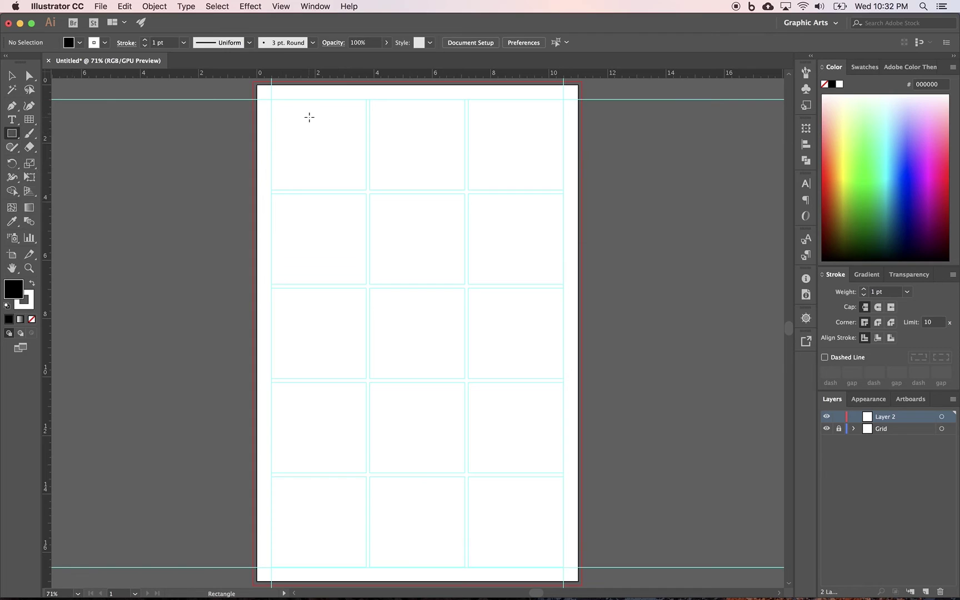
# - Draw a black-filled rectangle on Layer 2 covering the upper-left two columns and two rows of the grid
pyautogui.moveTo(272, 99); pyautogui.dragTo(465, 284)
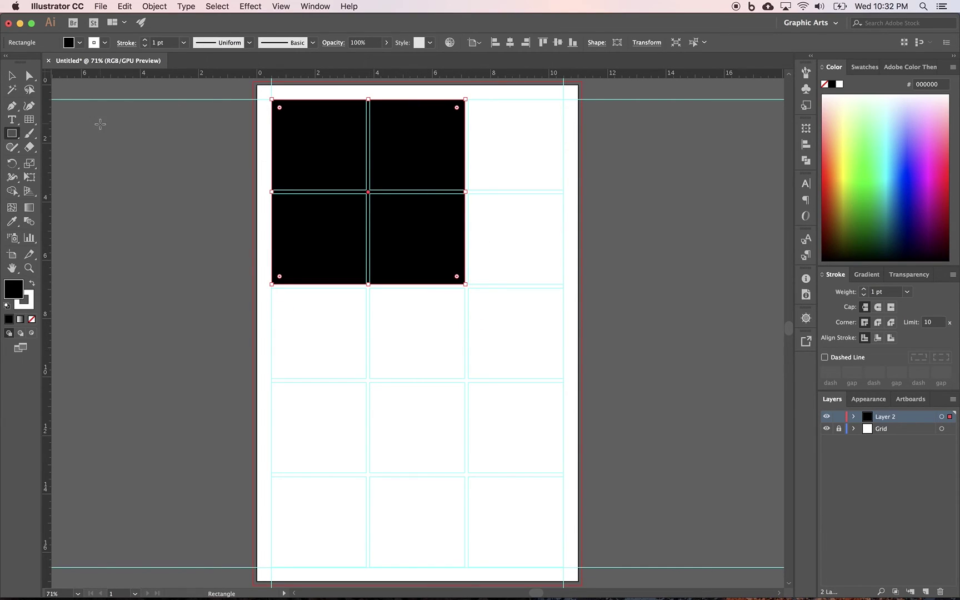
# - Turn the black rectangle into an area text frame filled with placeholder text using the Type tool
pyautogui.click(11, 120)
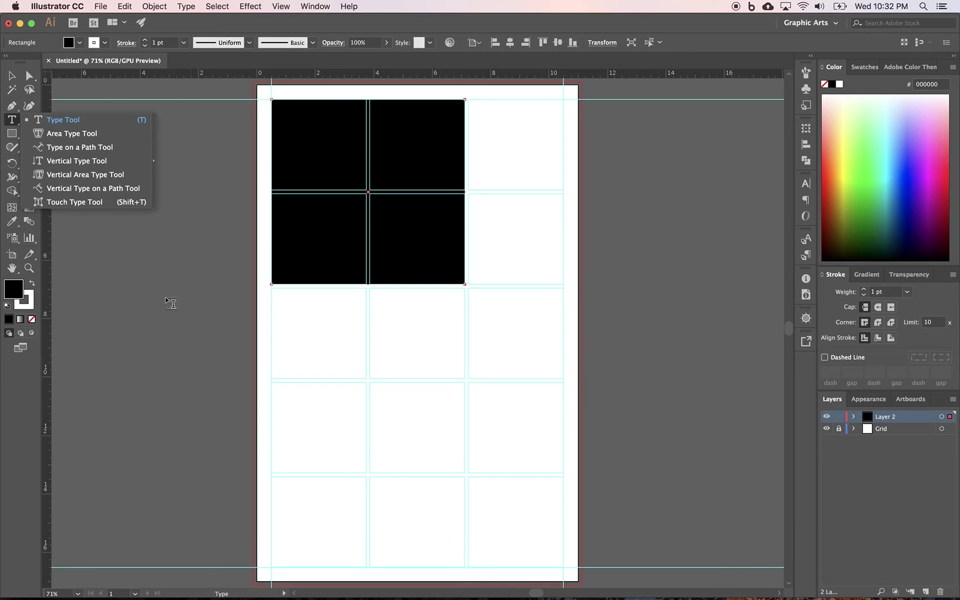
pyautogui.click(64, 120)
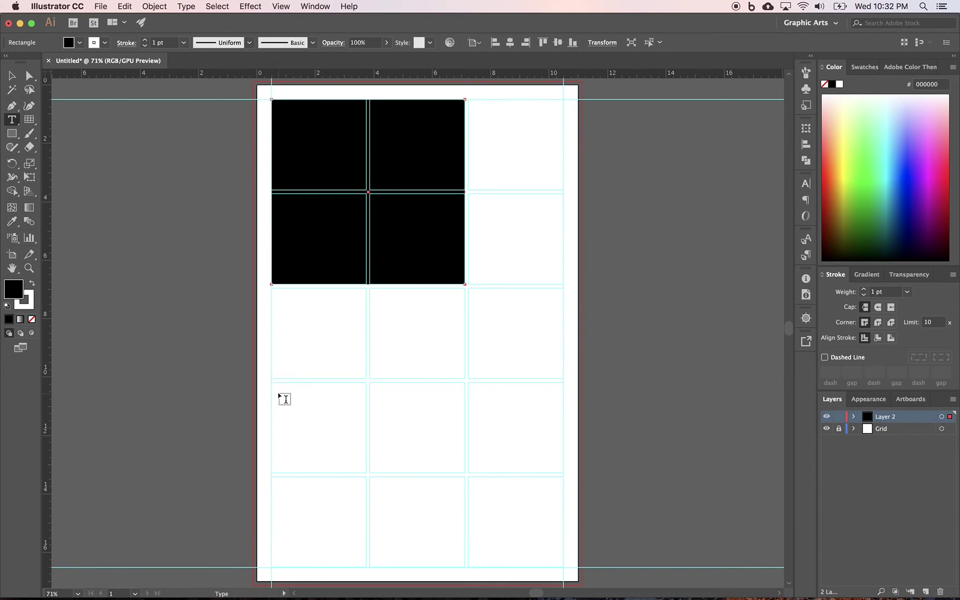
pyautogui.click(316, 292)
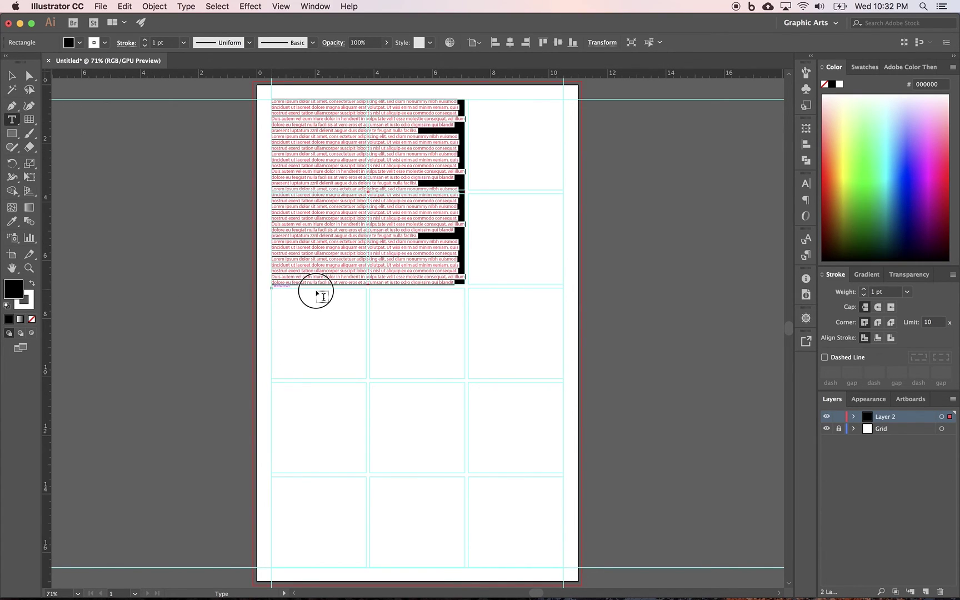
# - Undo the black rectangle's conversion to area text and deselect it, keeping it as a filled shape
pyautogui.press('super+z')
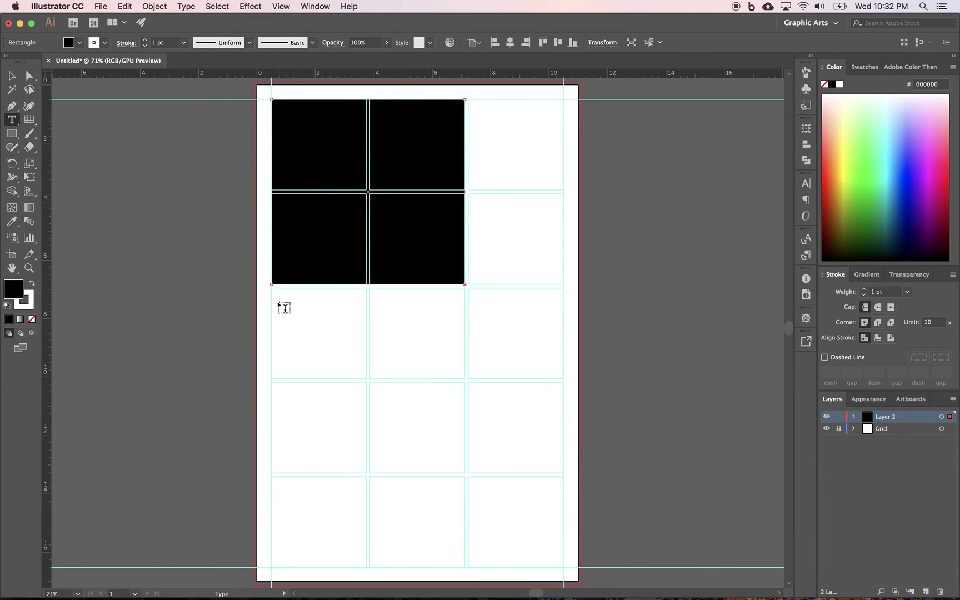
pyautogui.press('v')
pyautogui.press('super+a')
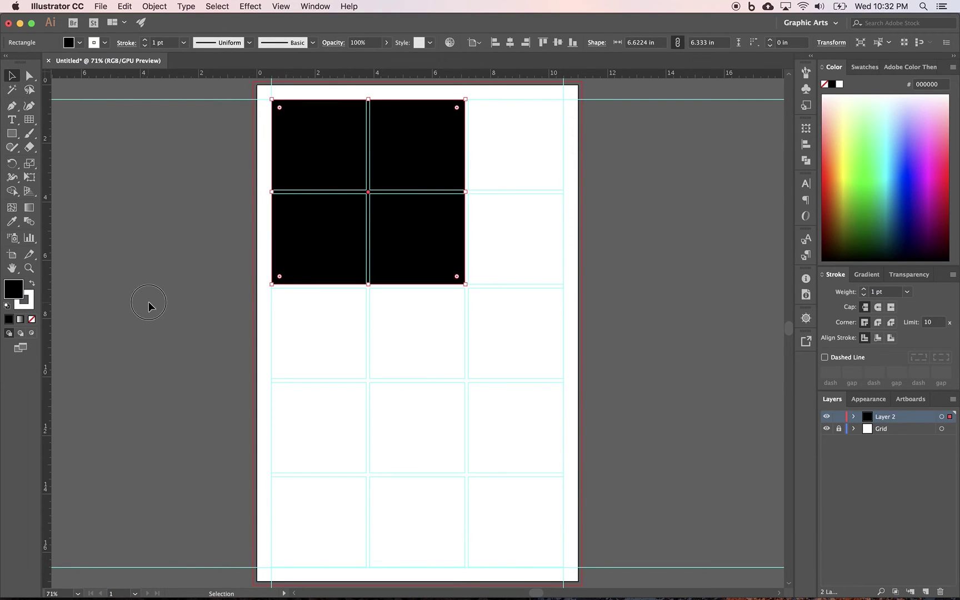
pyautogui.click(149, 301)
pyautogui.press('t')
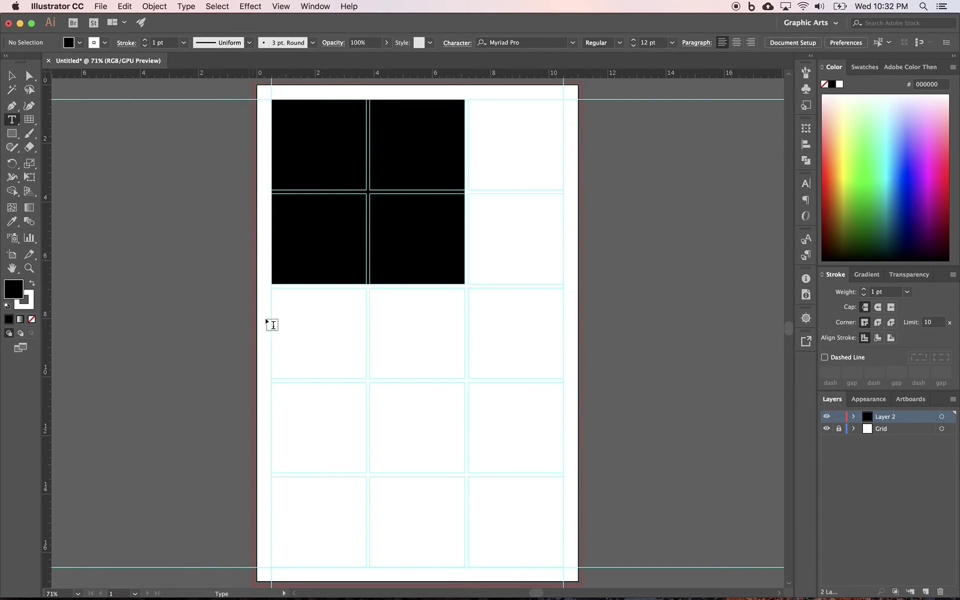
pyautogui.click(274, 286)
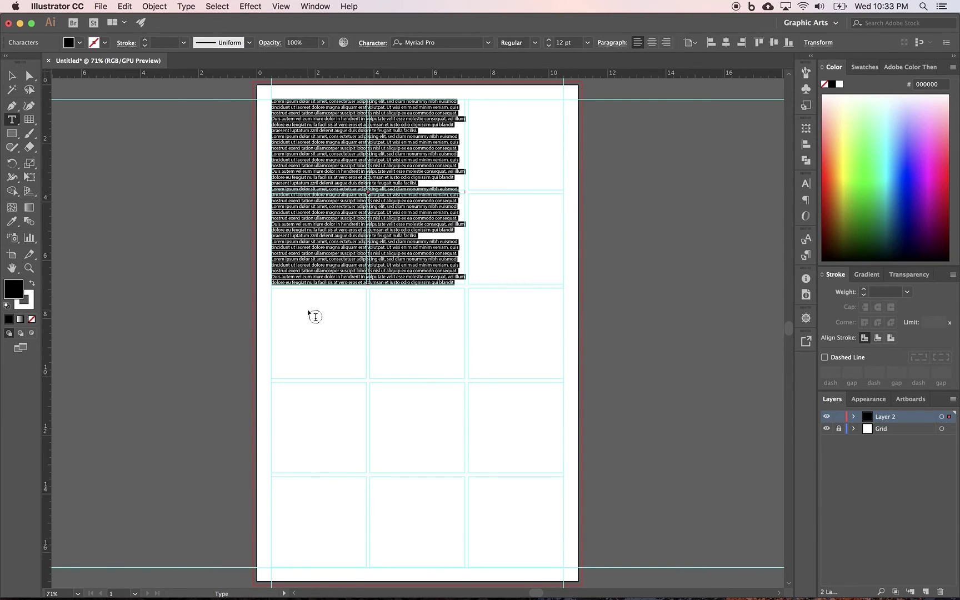
pyautogui.press('super+z')
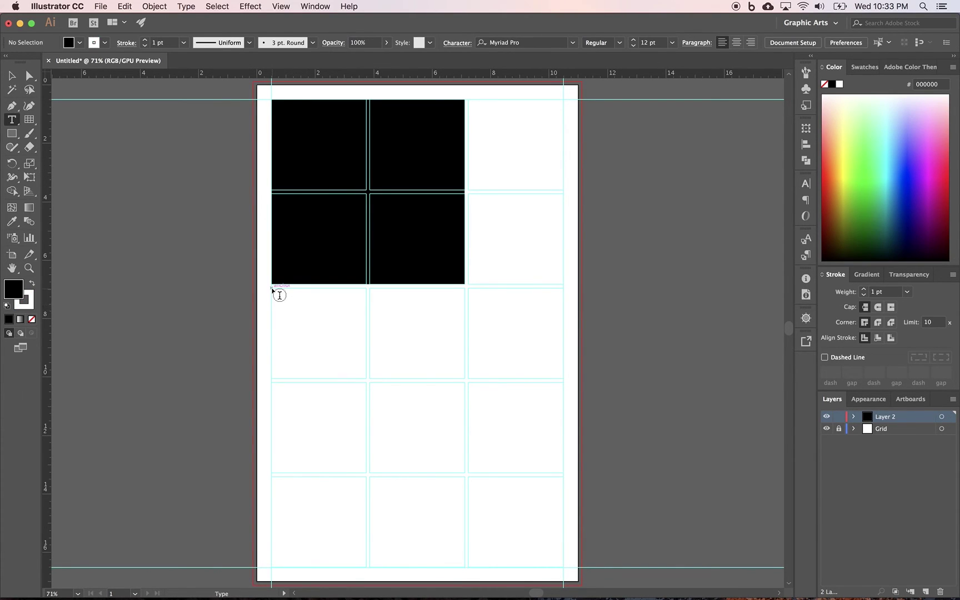
# - Create a placeholder-filled area text frame across all three columns of the grid's third row, with its upper edge on the row guide
pyautogui.moveTo(271, 289); pyautogui.dragTo(564, 378)
pyautogui.click(13, 78)
pyautogui.moveTo(418, 294); pyautogui.dragTo(417, 285)
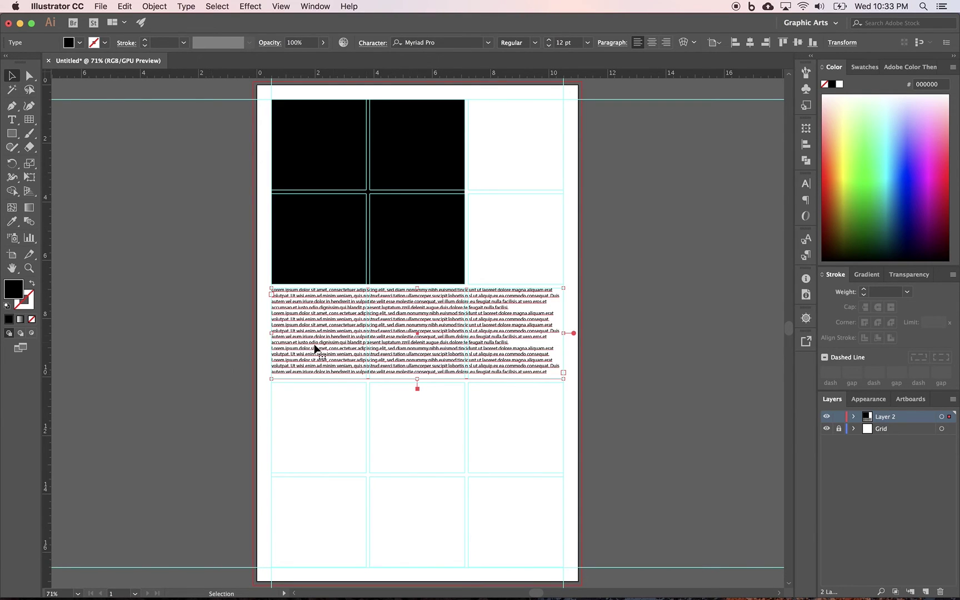
pyautogui.click(239, 384)
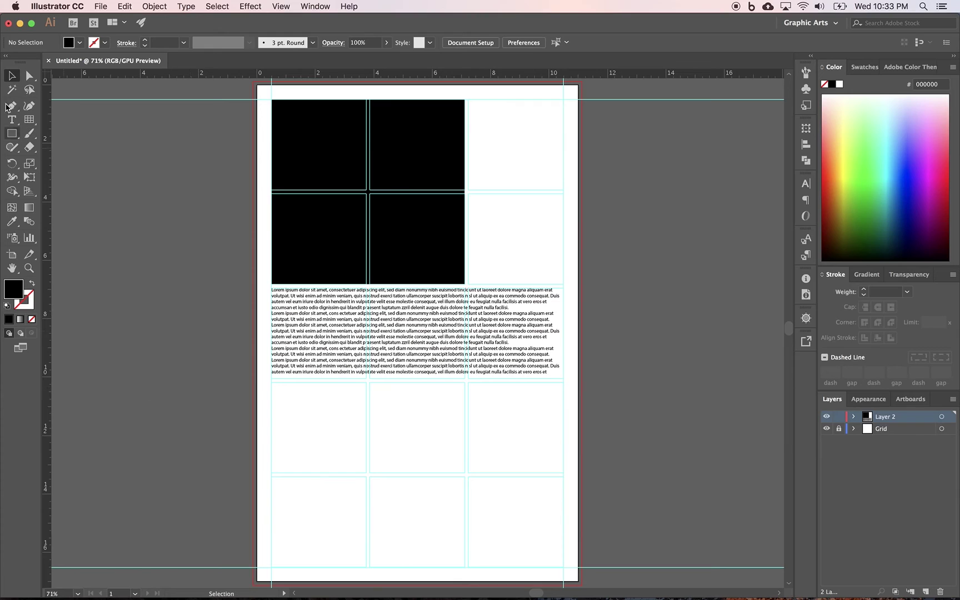
pyautogui.click(12, 121)
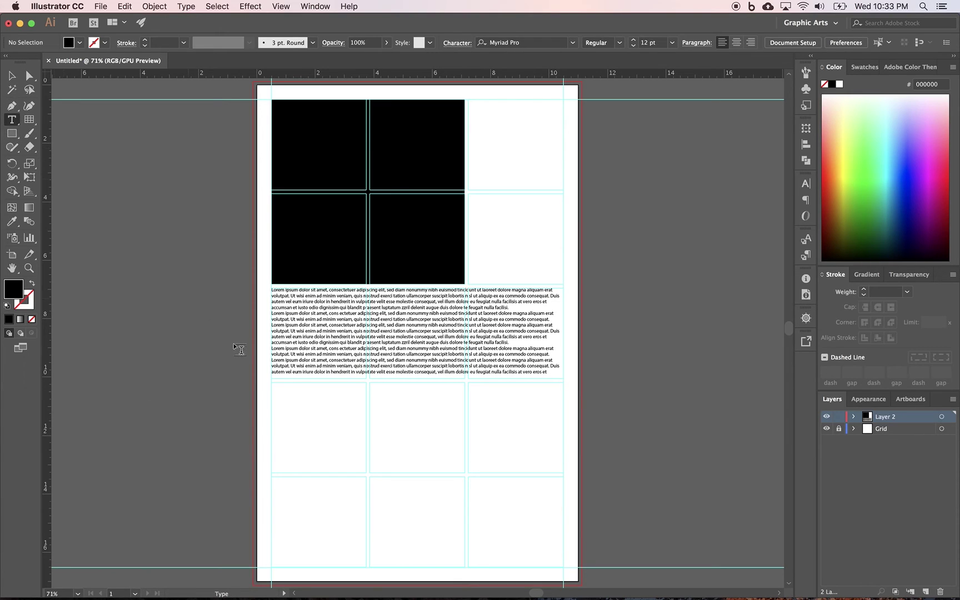
pyautogui.click(277, 396)
pyautogui.moveTo(278, 396); pyautogui.dragTo(306, 420)
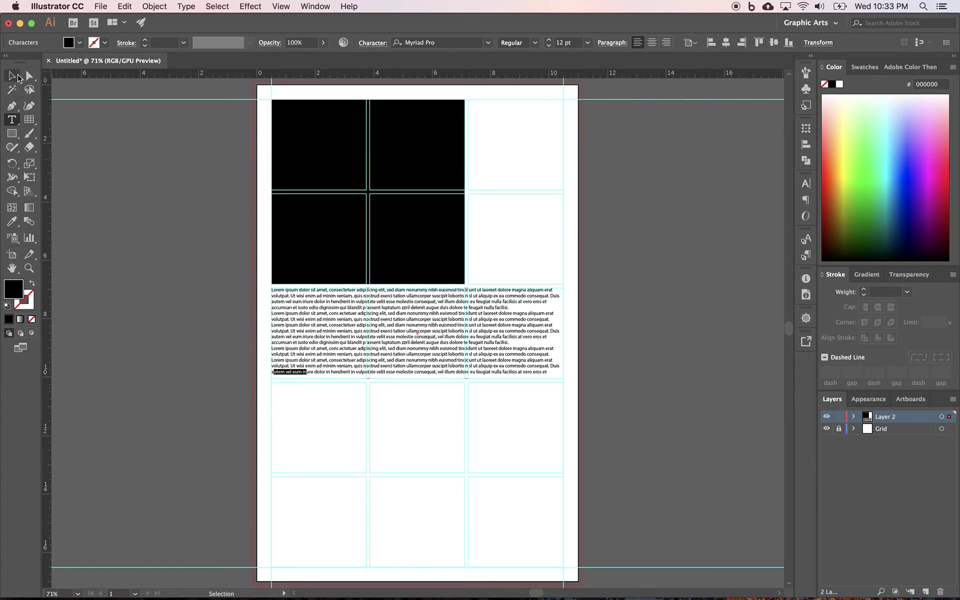
pyautogui.click(12, 75)
# - Create a placeholder text frame over the first column's fourth and fifth rows and duplicate it into the second and third columns
pyautogui.click(11, 119)
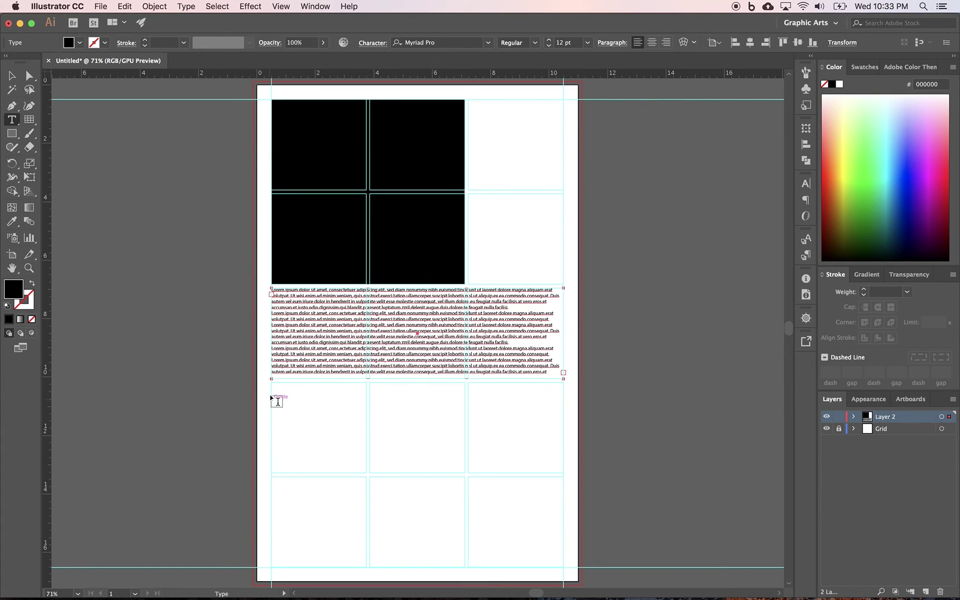
pyautogui.moveTo(272, 384); pyautogui.dragTo(365, 567)
pyautogui.click(13, 79)
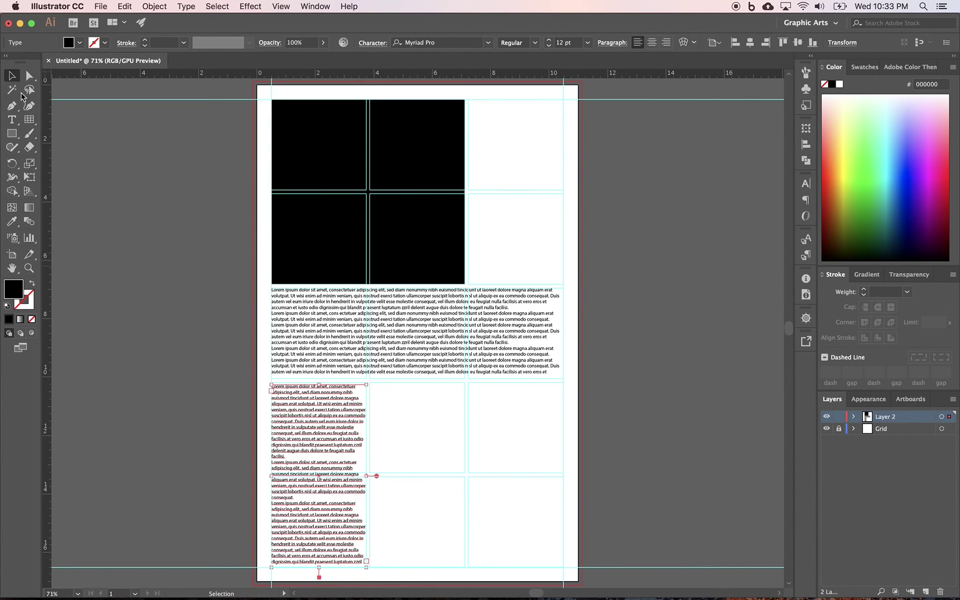
pyautogui.moveTo(299, 450); pyautogui.dragTo(498, 449)
pyautogui.click(595, 456)
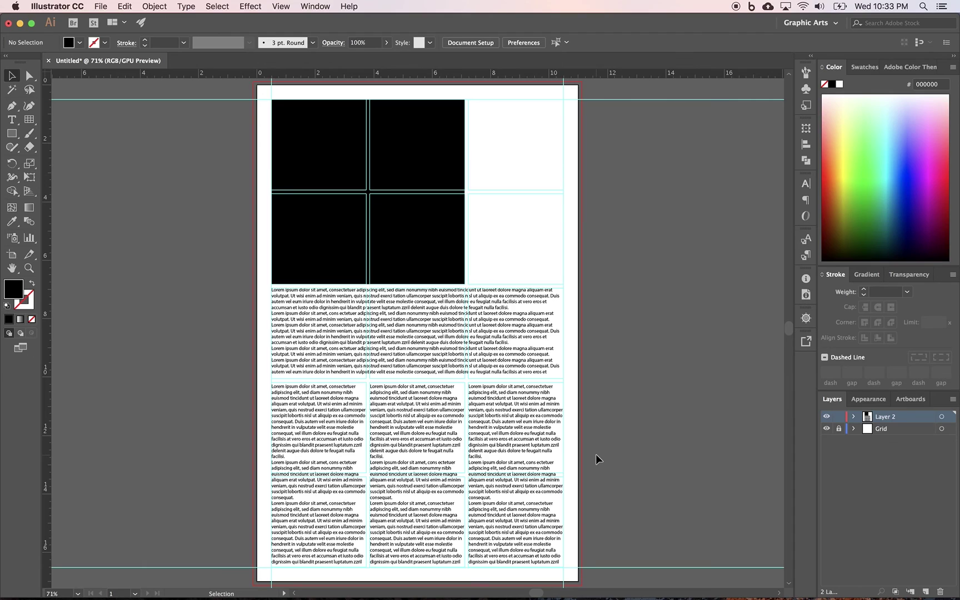
# - Hide the Grid layer to check the layout without guides, then show it again
pyautogui.click(826, 428)
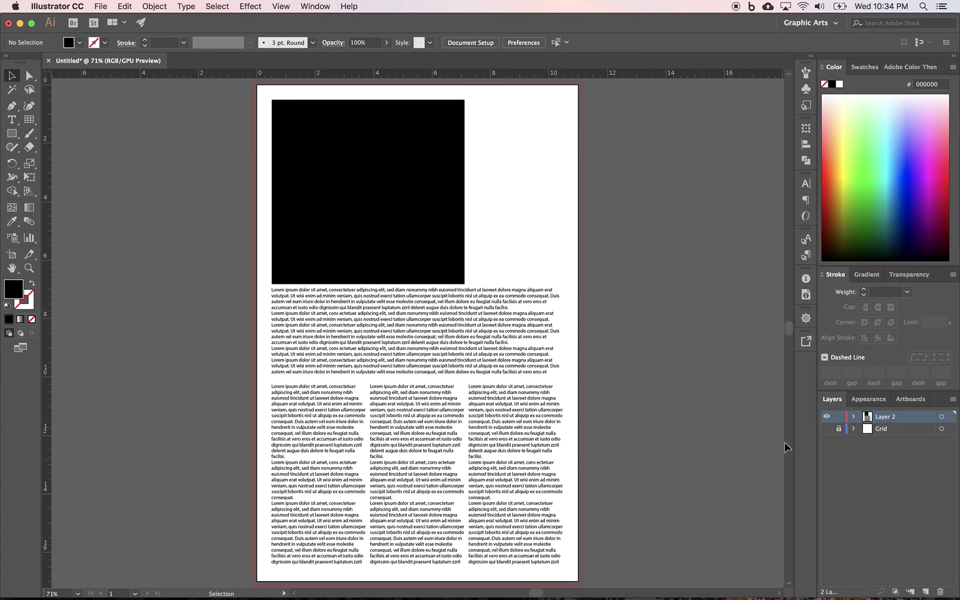
pyautogui.click(827, 428)
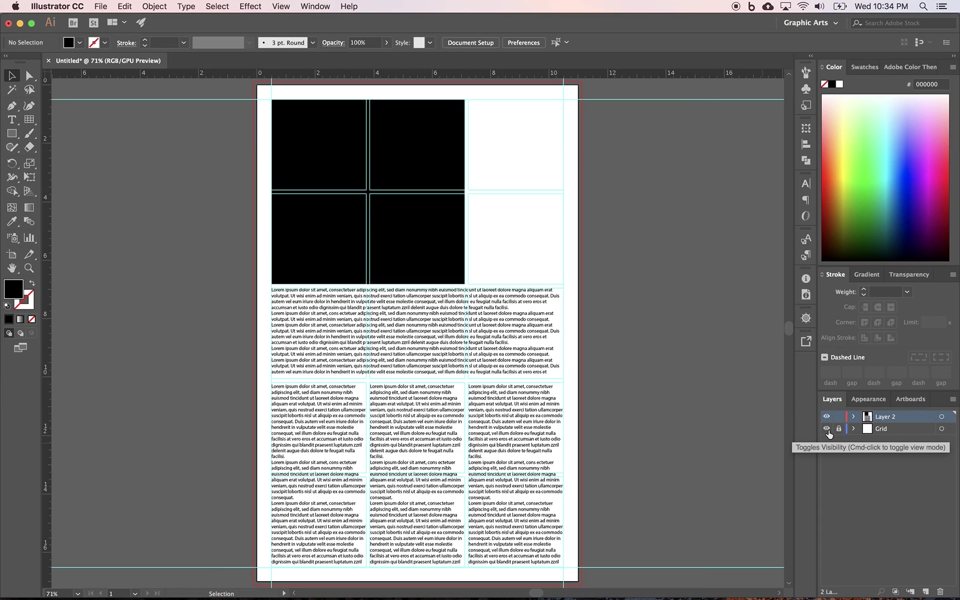